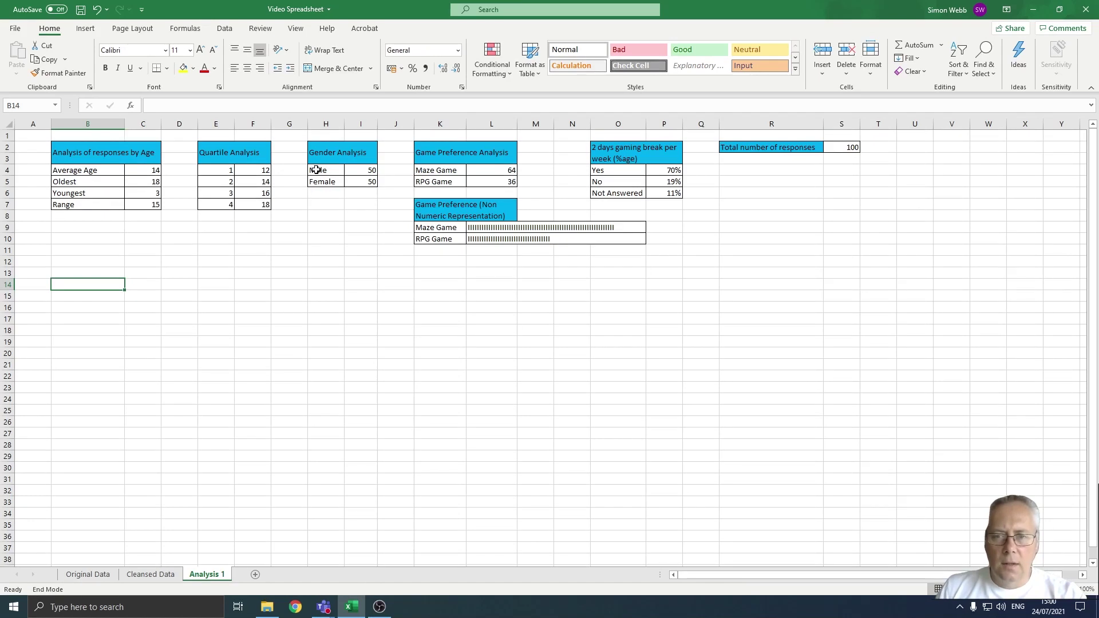
# - Select the Male and Female counts in H4:I5 and bring up the Insert pie chart types
pyautogui.moveTo(315, 170); pyautogui.dragTo(361, 181)
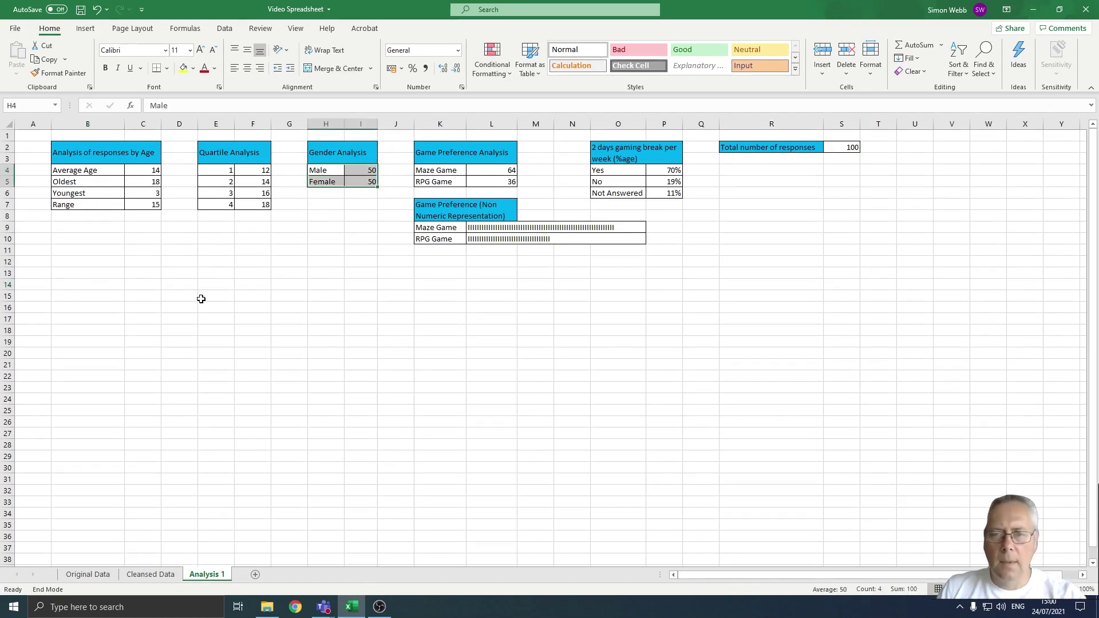
pyautogui.click(87, 32)
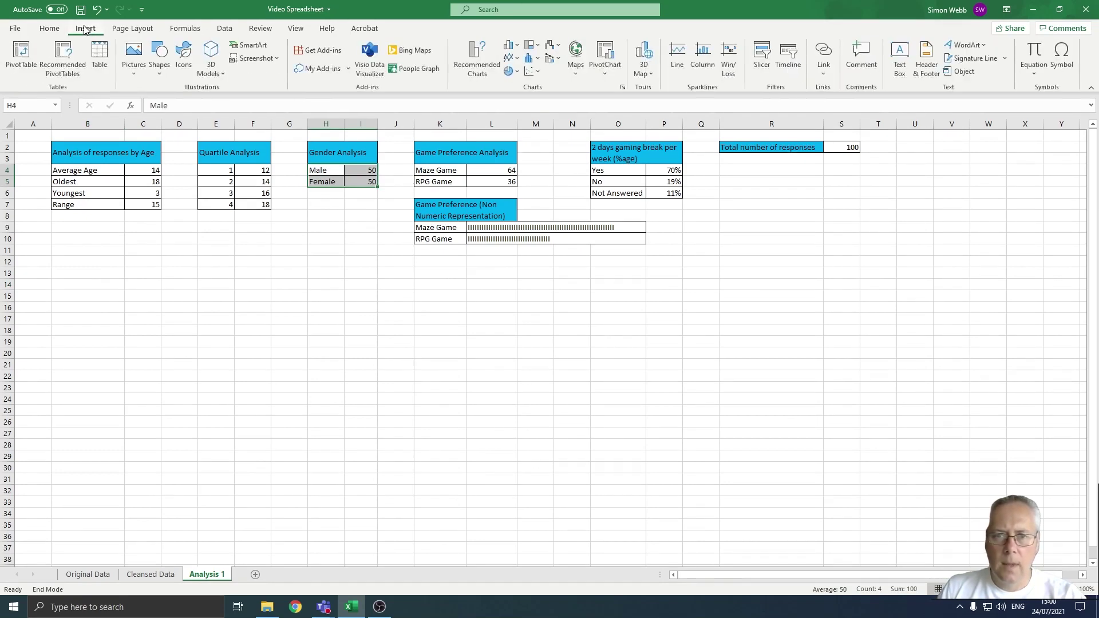
pyautogui.click(519, 74)
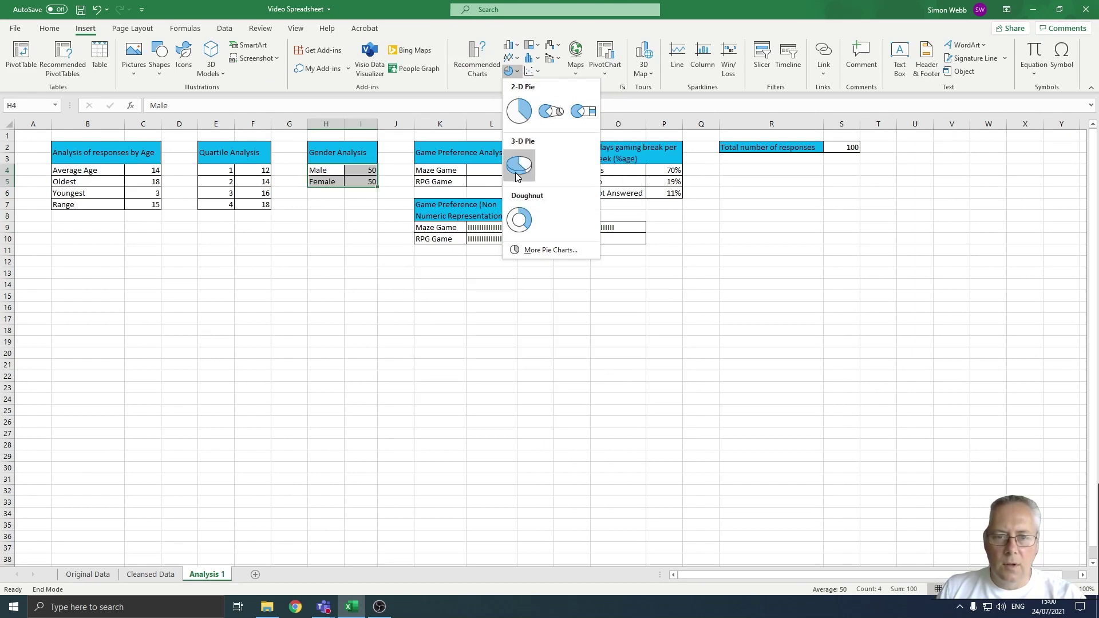
# - Insert a 2-D pie chart and drag it left beneath the Age and Quartile tables
pyautogui.click(518, 113)
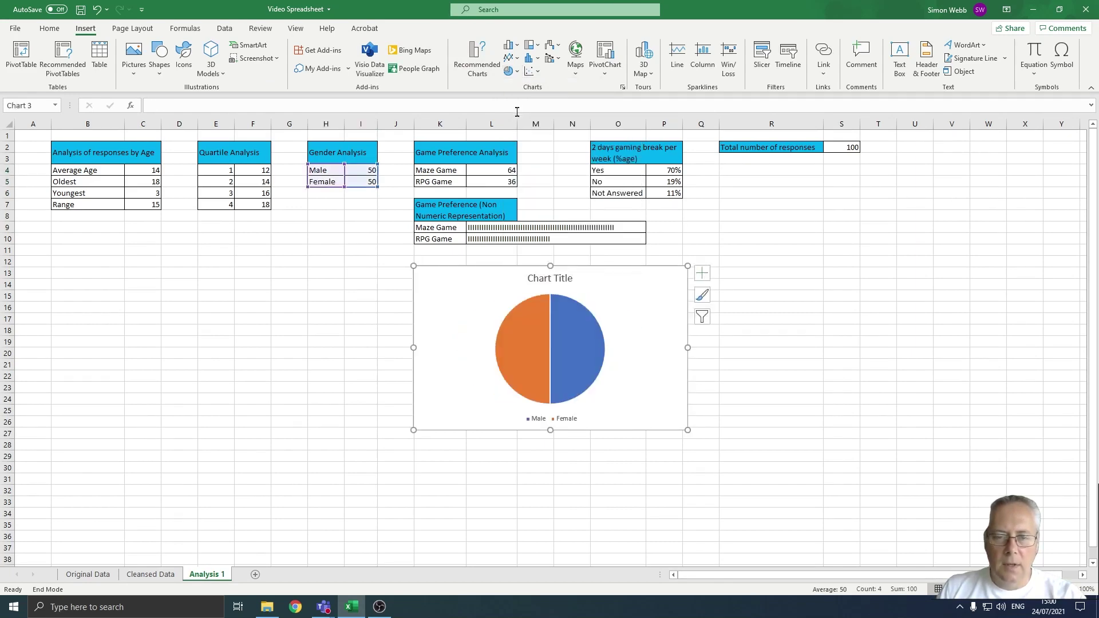
pyautogui.moveTo(585, 265); pyautogui.dragTo(259, 275)
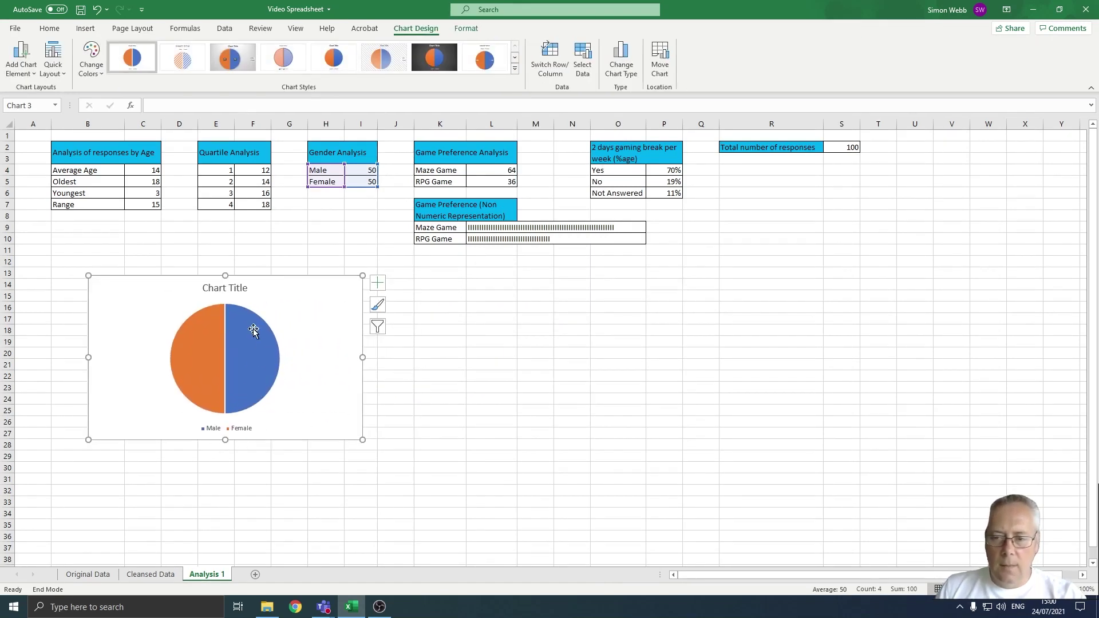
pyautogui.moveTo(253, 330)
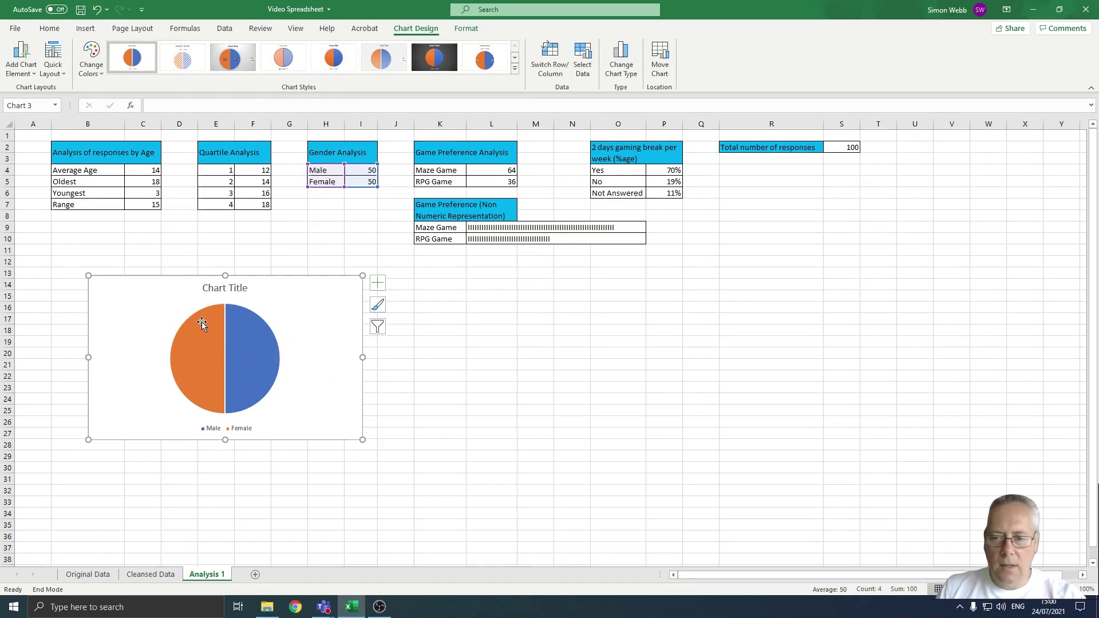
pyautogui.moveTo(194, 366)
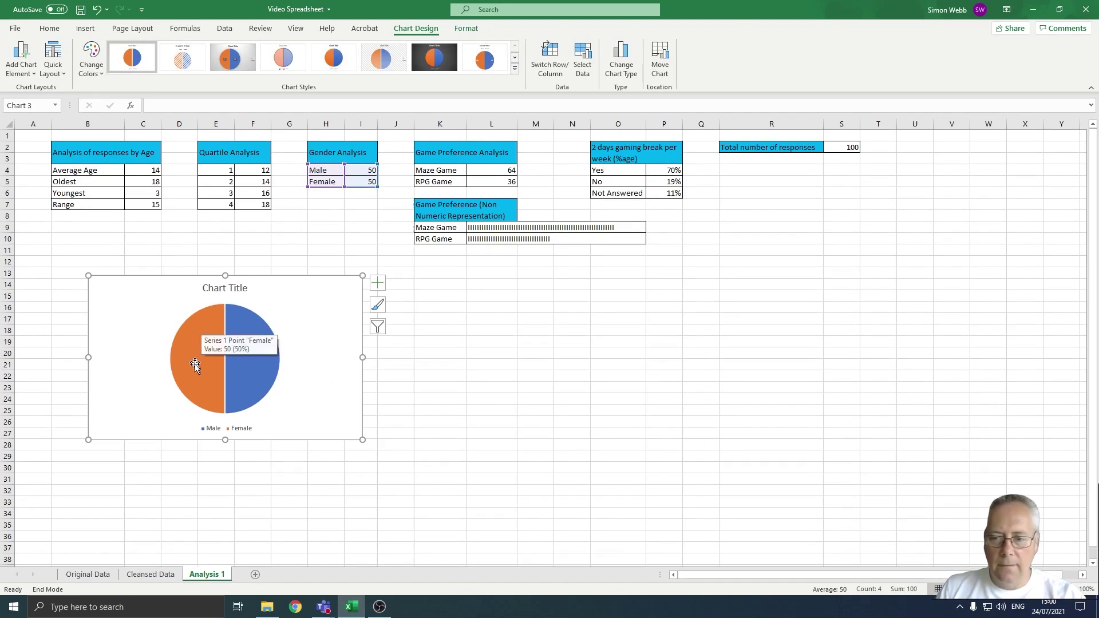
# - Add a chart title above the pie reading 'Gender Analysis'
pyautogui.click(30, 73)
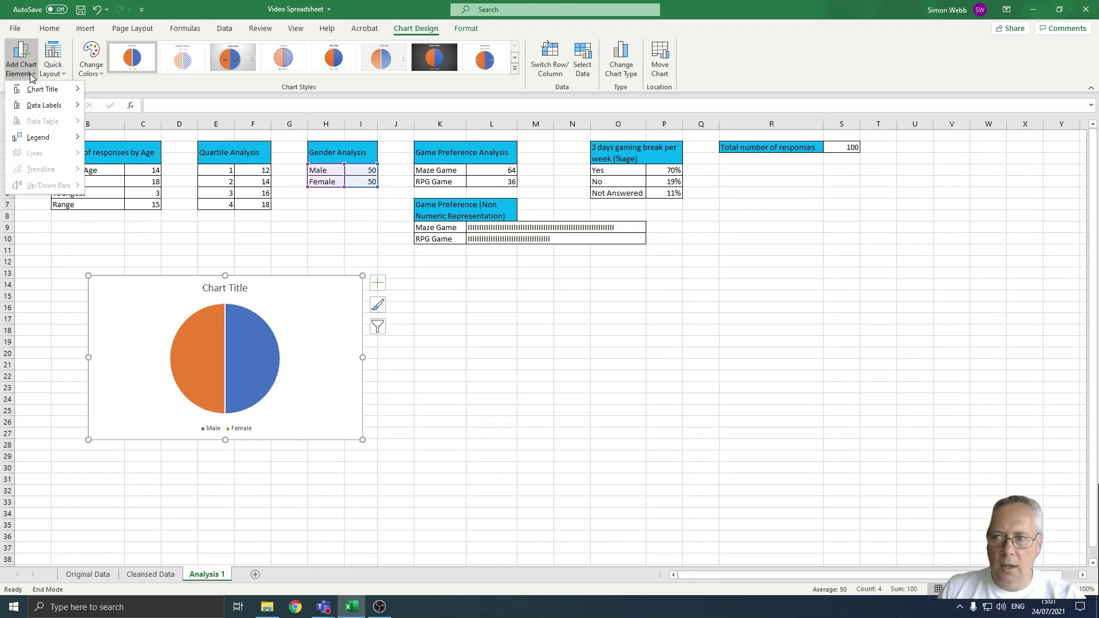
pyautogui.moveTo(43, 93)
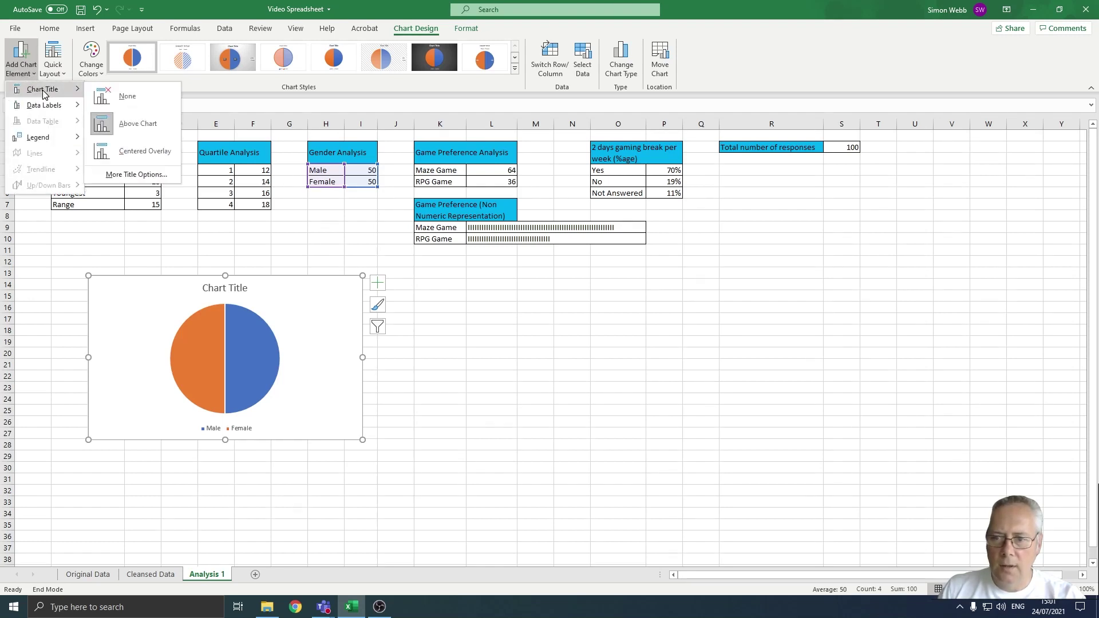
pyautogui.click(132, 126)
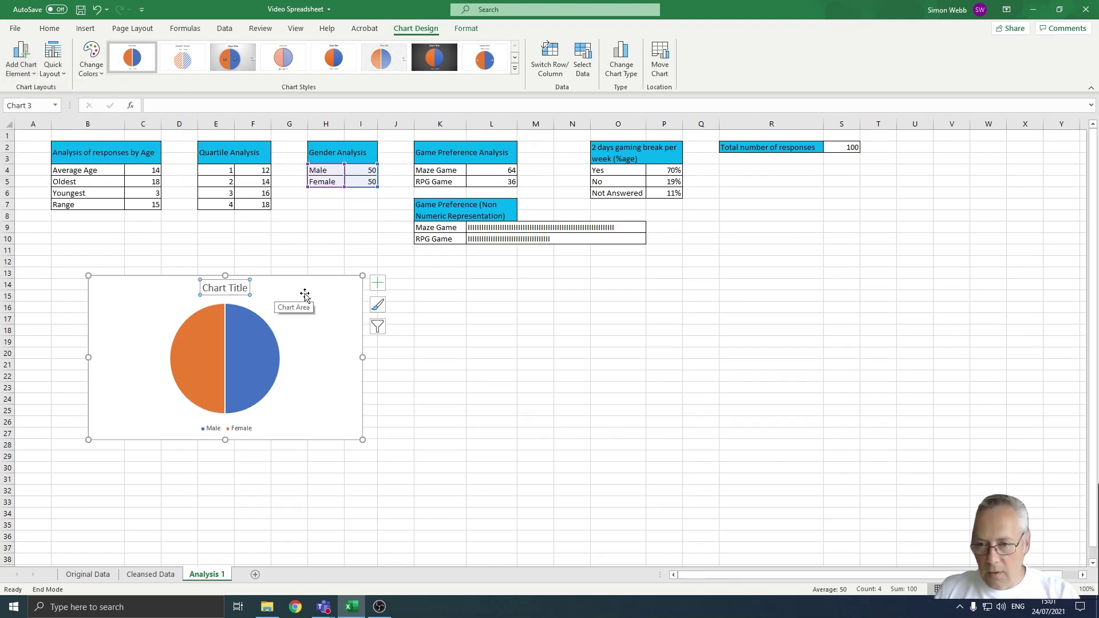
pyautogui.write('Gender Analysis')
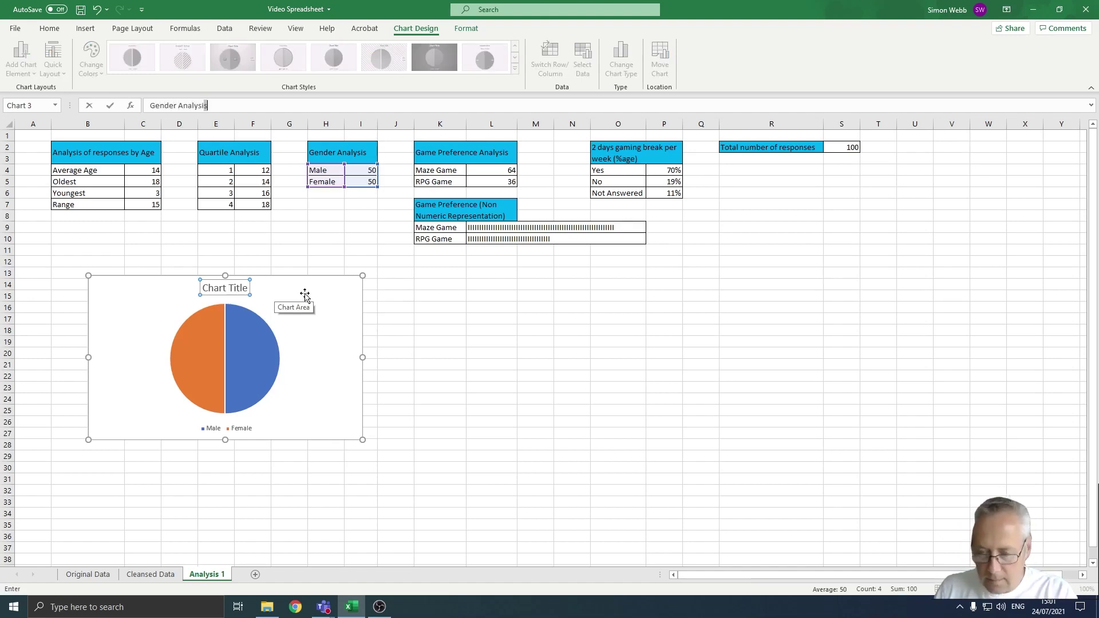
pyautogui.press('Return')
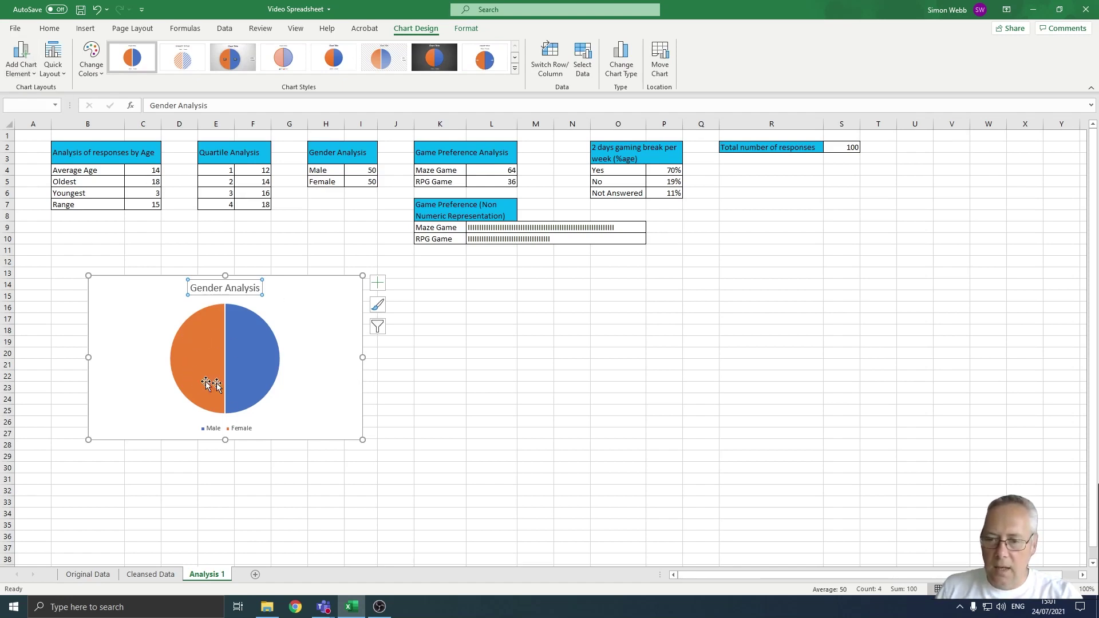
# - Add centred data labels showing the value 50 on each pie slice
pyautogui.moveTo(253, 376)
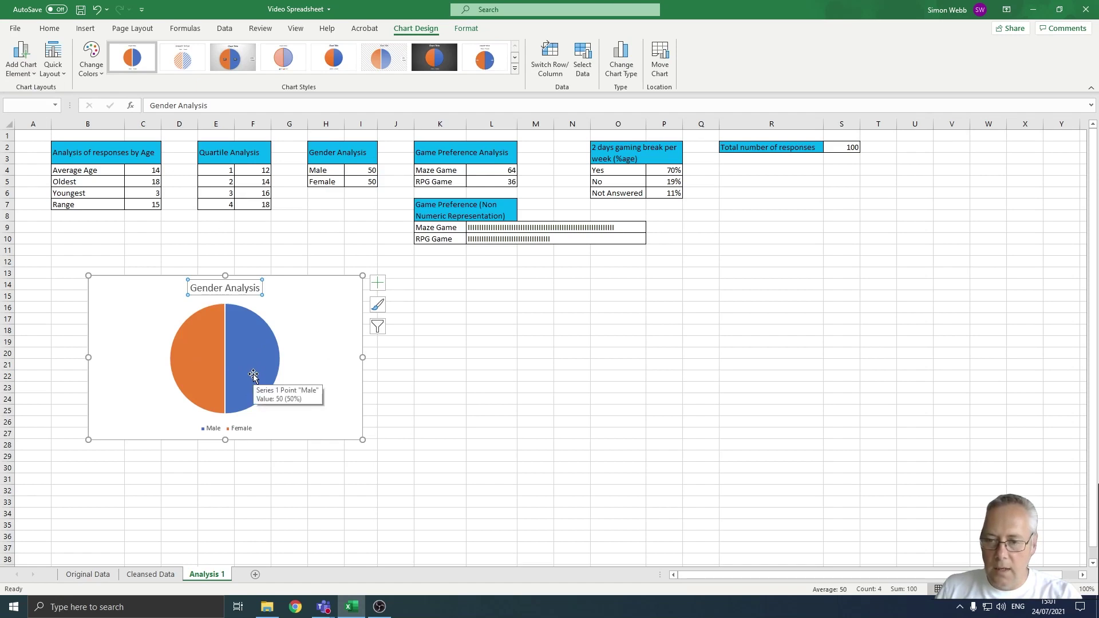
pyautogui.click(31, 74)
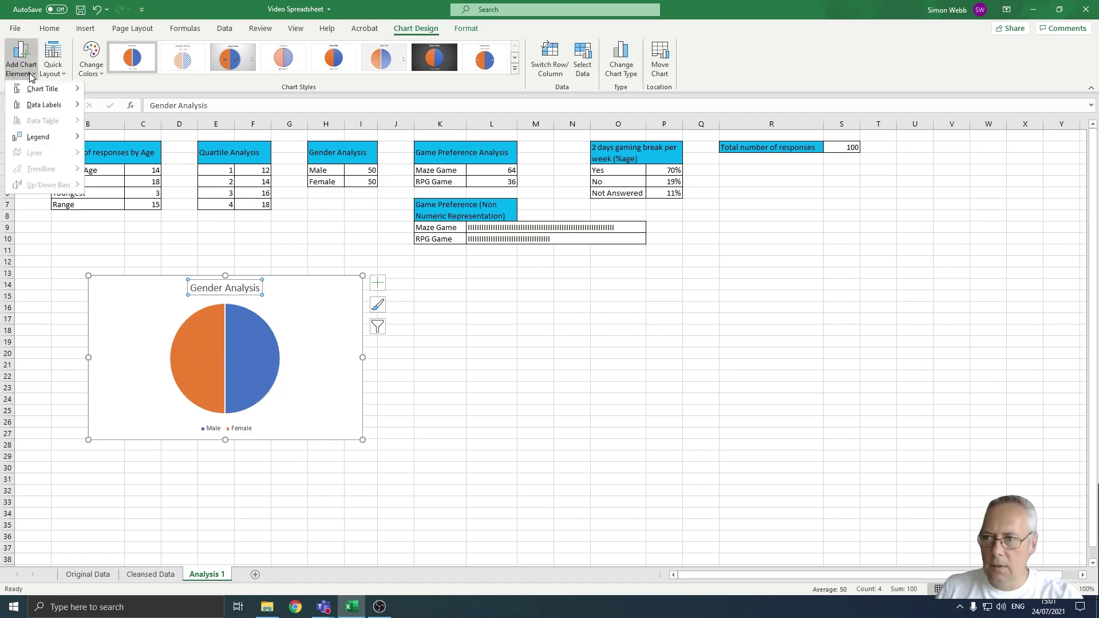
pyautogui.moveTo(47, 113)
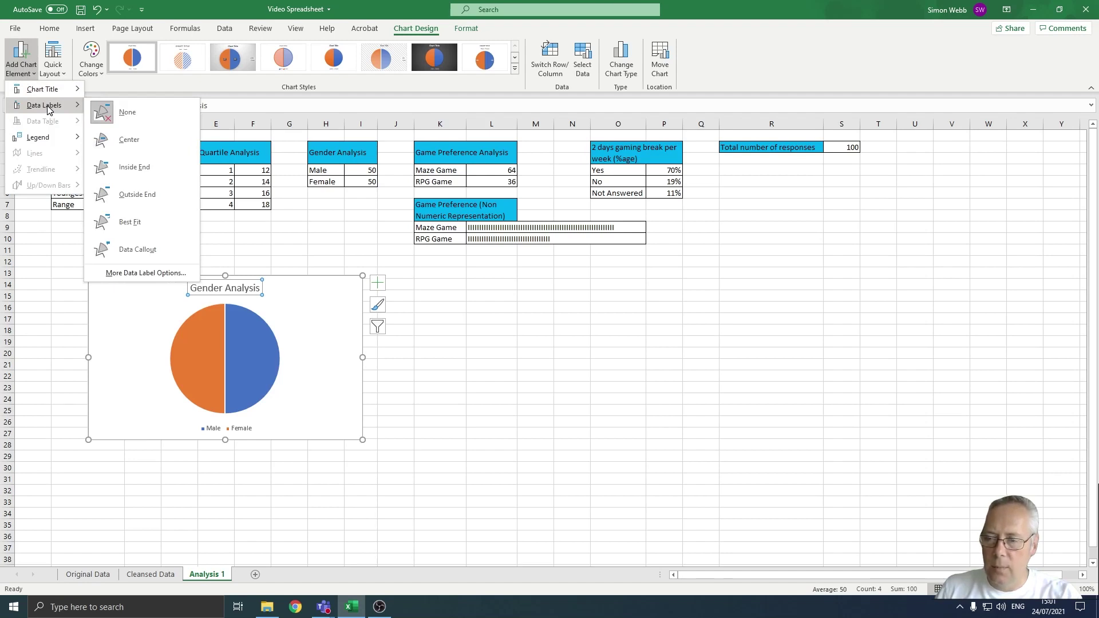
pyautogui.click(143, 140)
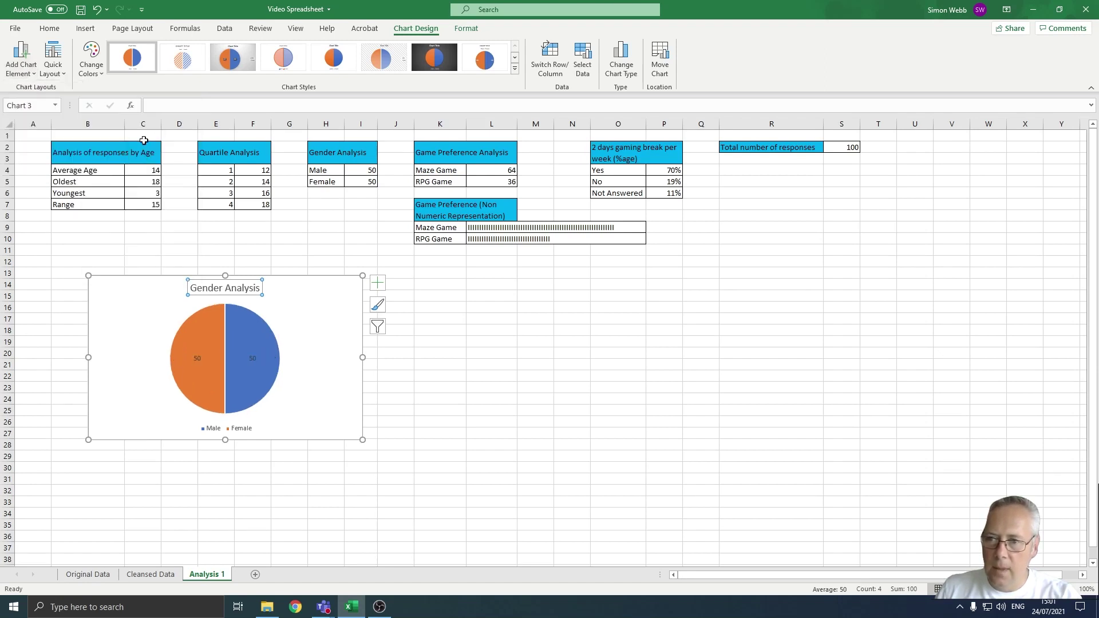
pyautogui.click(25, 75)
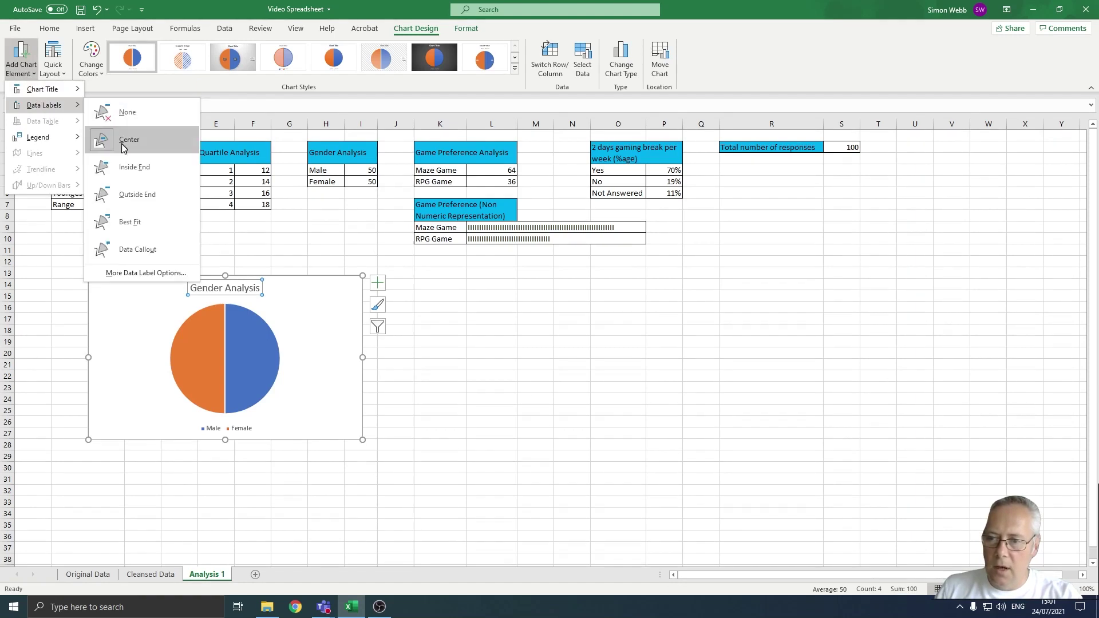
# - Change the data labels from Value to Percentage, showing 50%, without category names
pyautogui.click(146, 273)
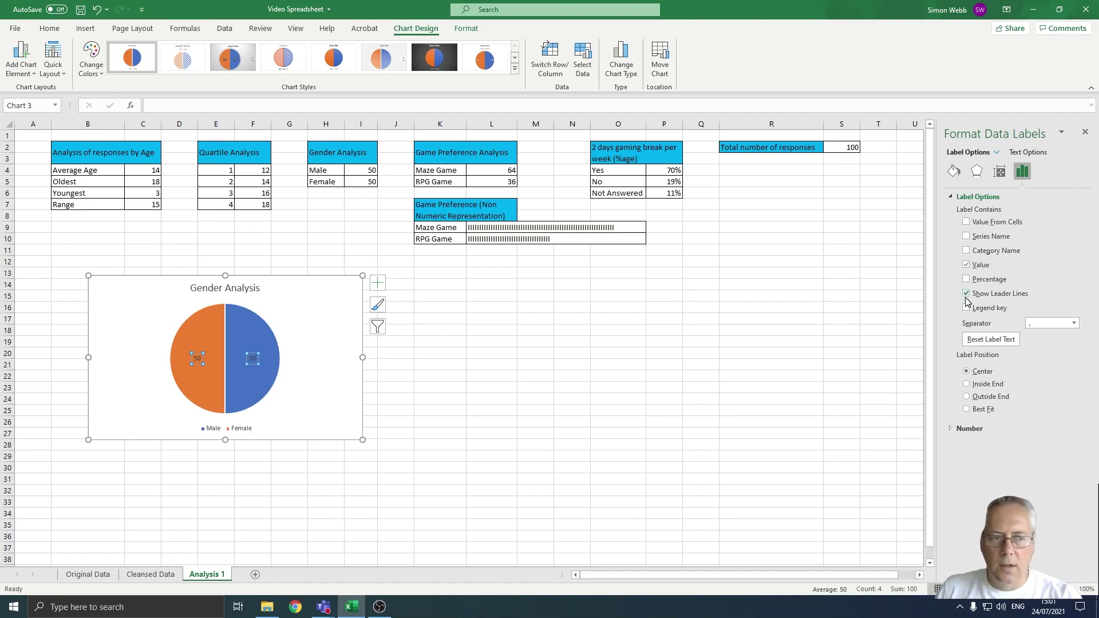
pyautogui.click(967, 265)
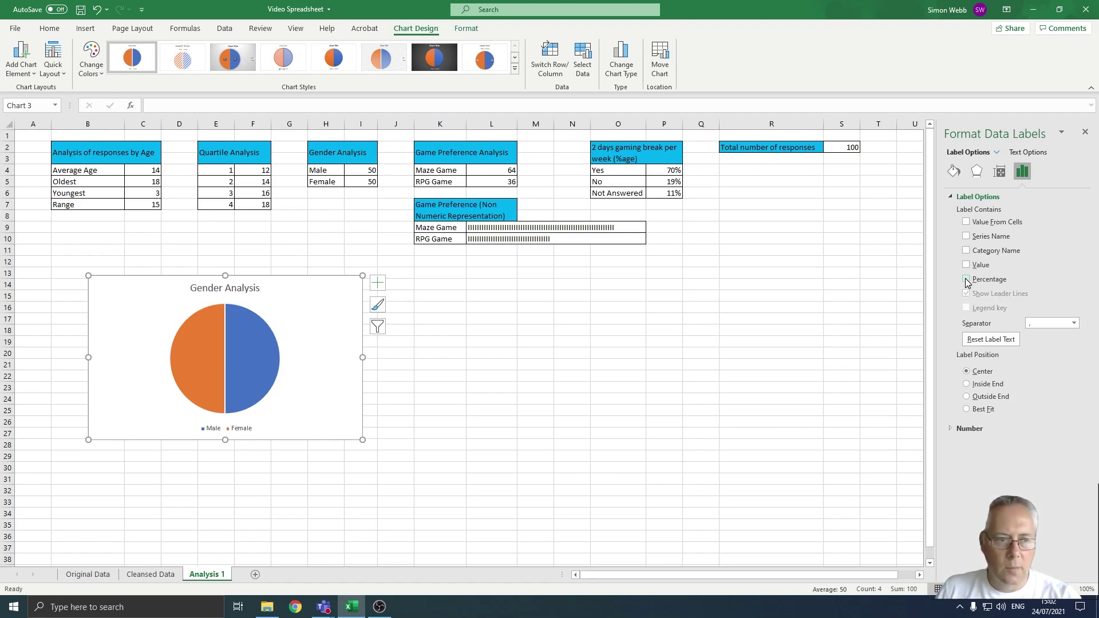
pyautogui.click(967, 280)
pyautogui.click(966, 293)
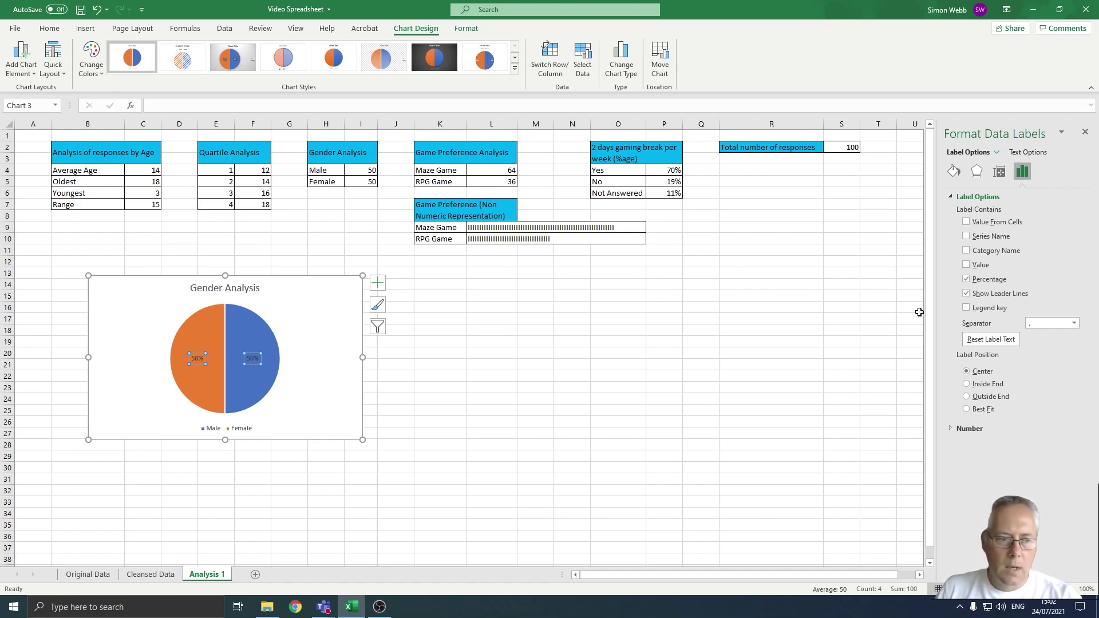
pyautogui.click(967, 251)
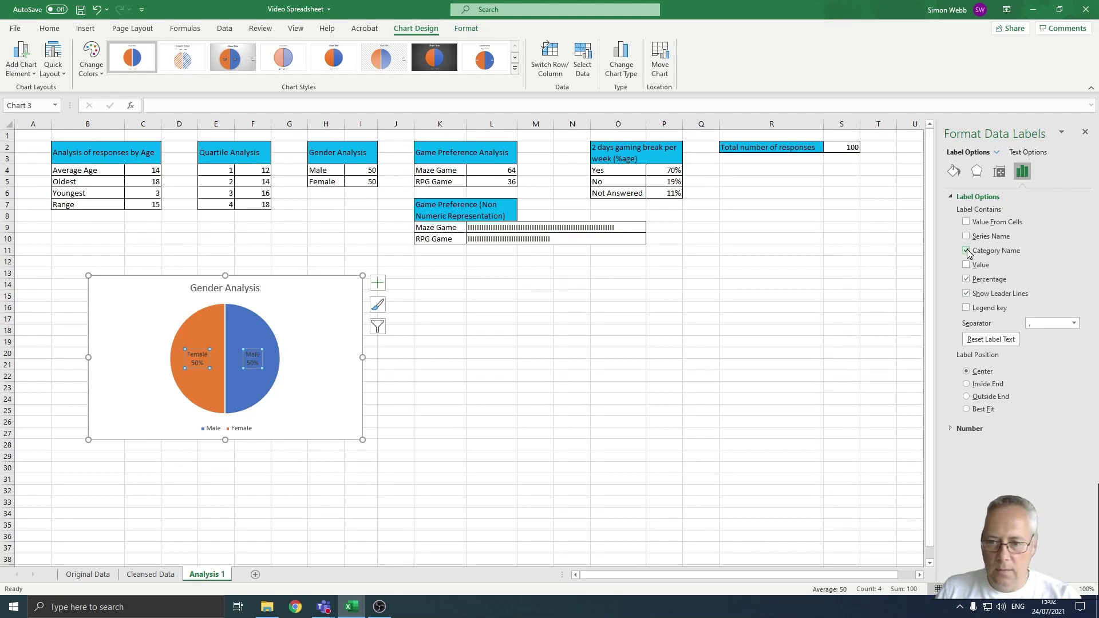
pyautogui.click(967, 251)
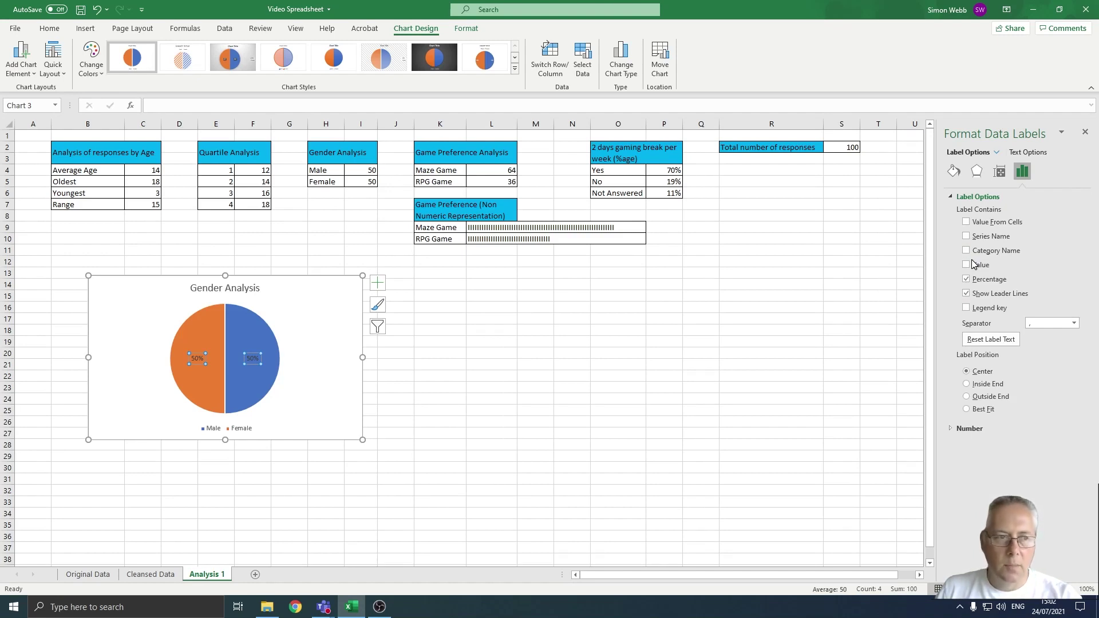
# - Give the 50% data label text a solid white fill
pyautogui.click(953, 171)
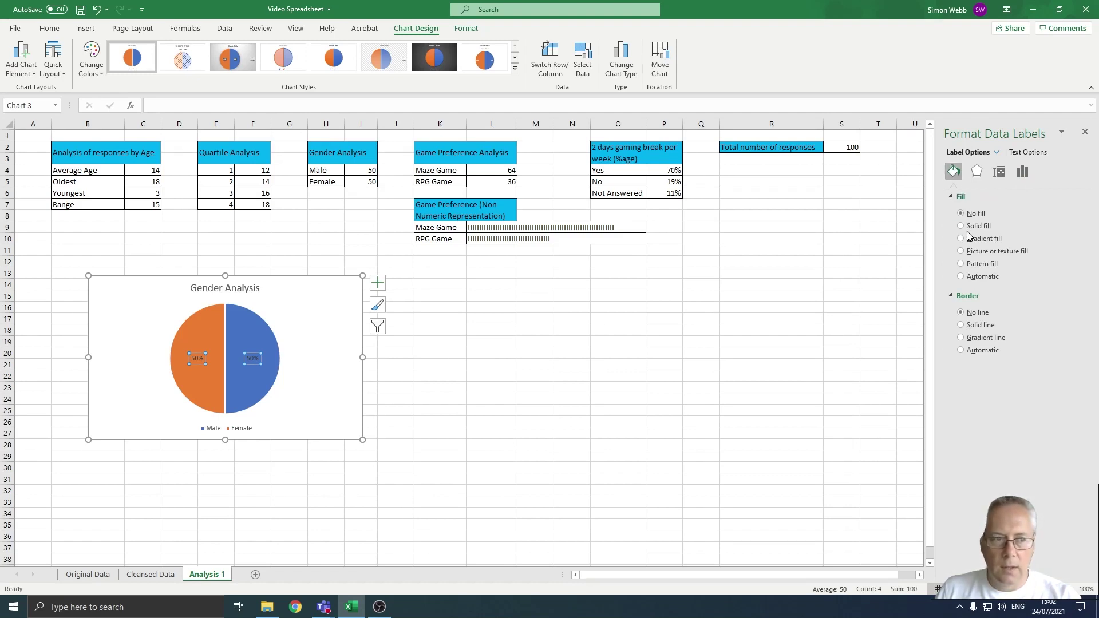
pyautogui.click(1025, 152)
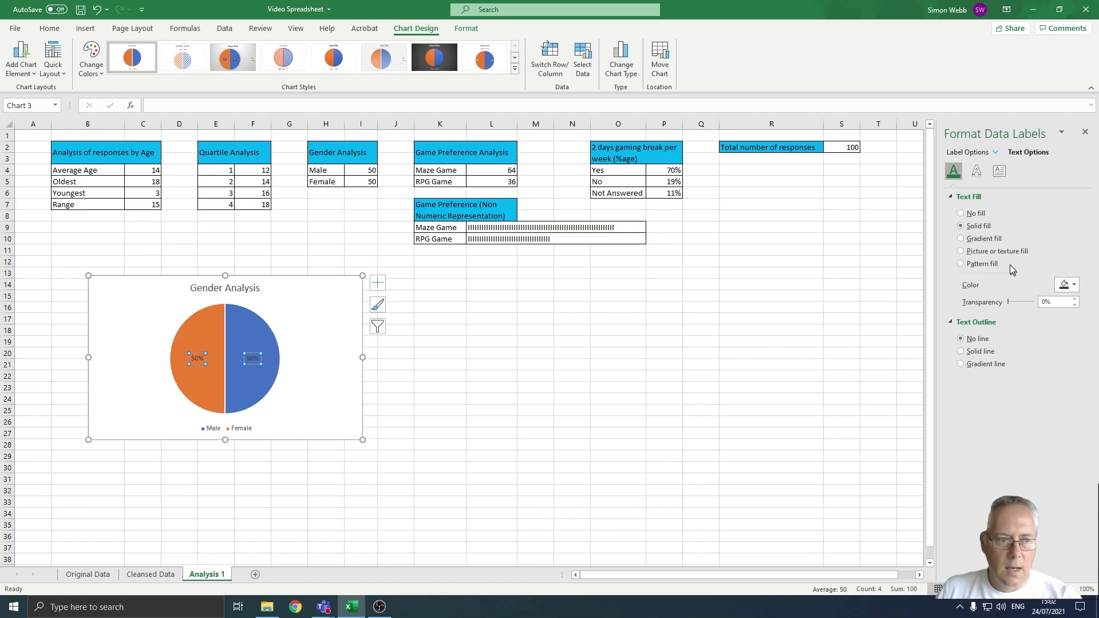
pyautogui.click(1075, 291)
pyautogui.click(1003, 318)
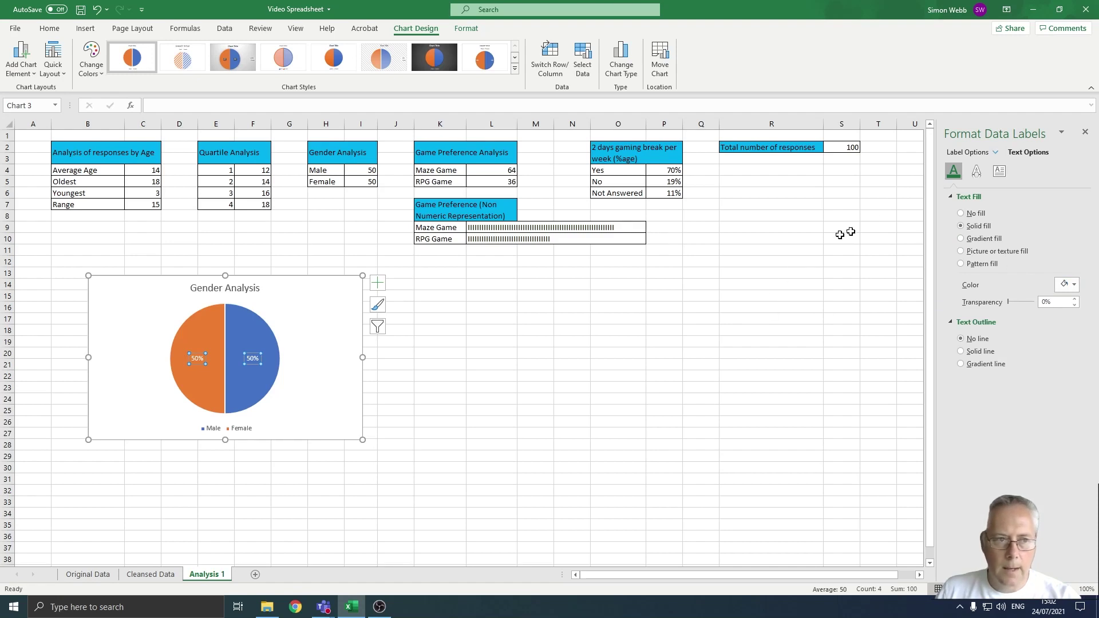
# - Fill the data label backgrounds with solid black
pyautogui.click(968, 152)
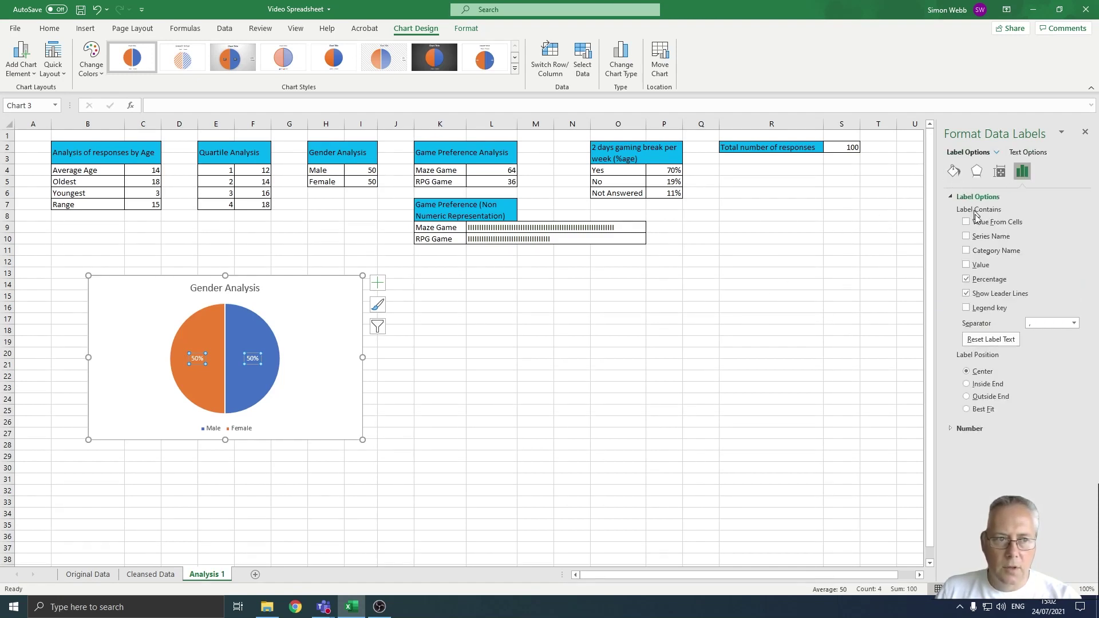
pyautogui.click(954, 173)
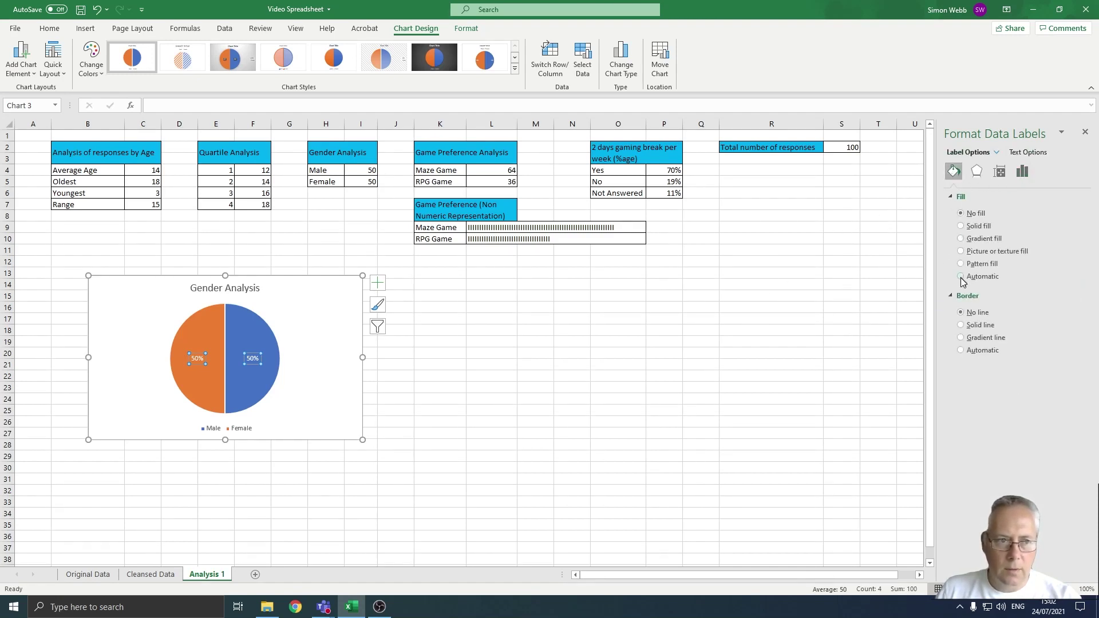
pyautogui.click(961, 226)
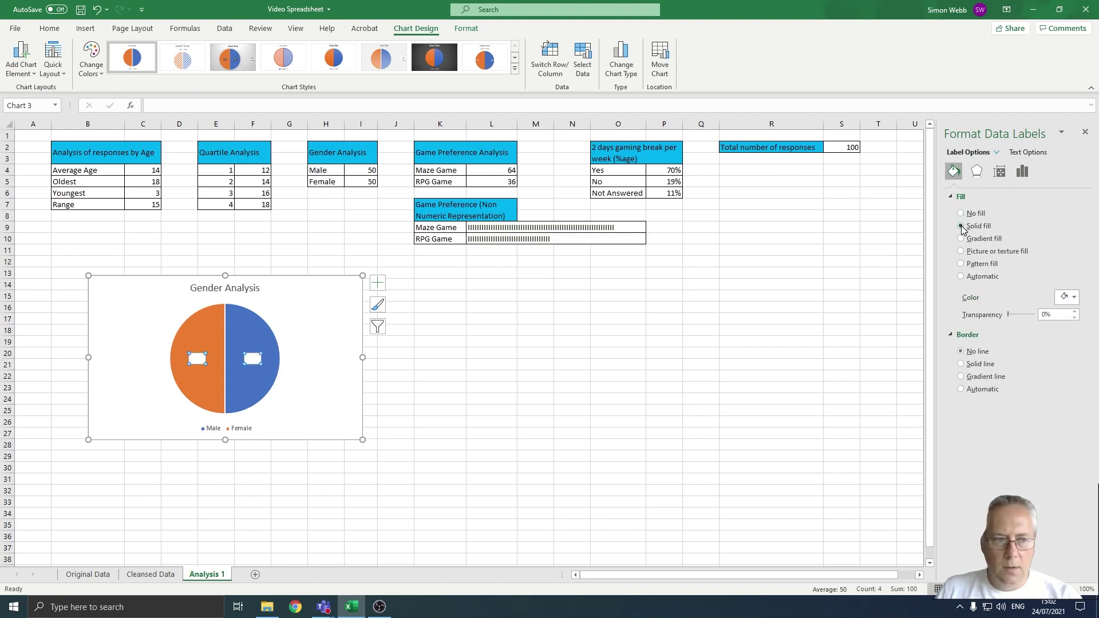
pyautogui.click(1067, 298)
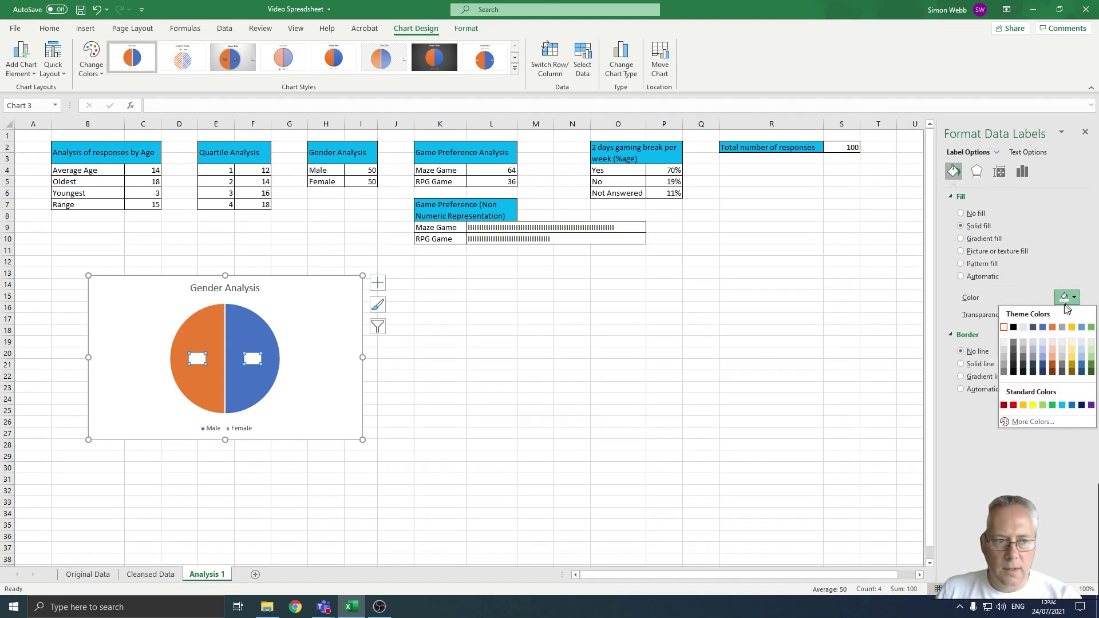
pyautogui.click(1013, 328)
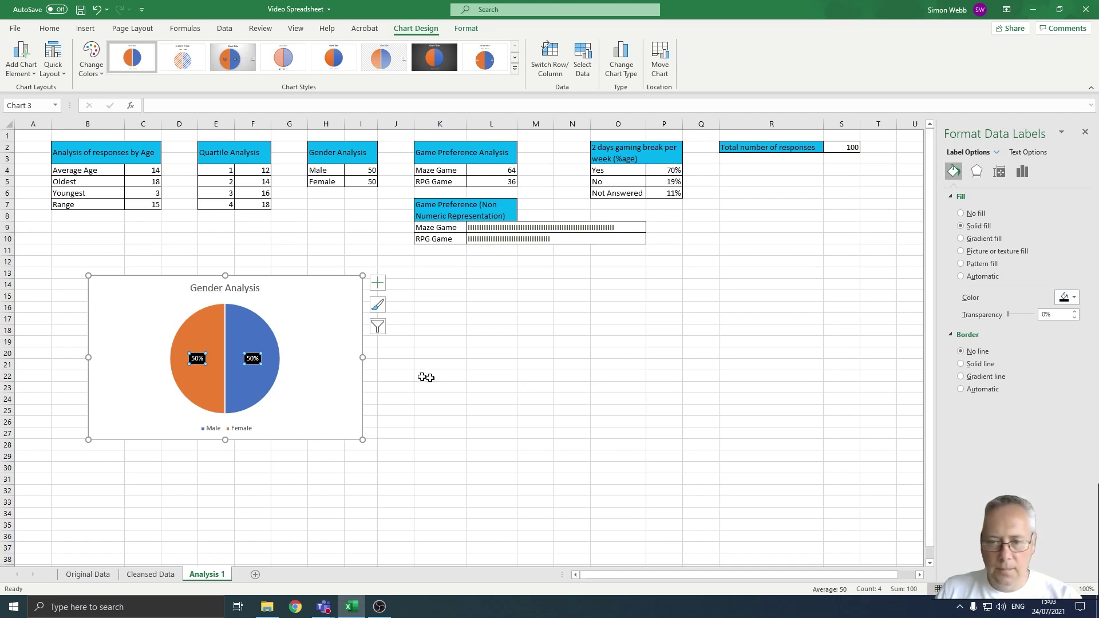
pyautogui.click(19, 74)
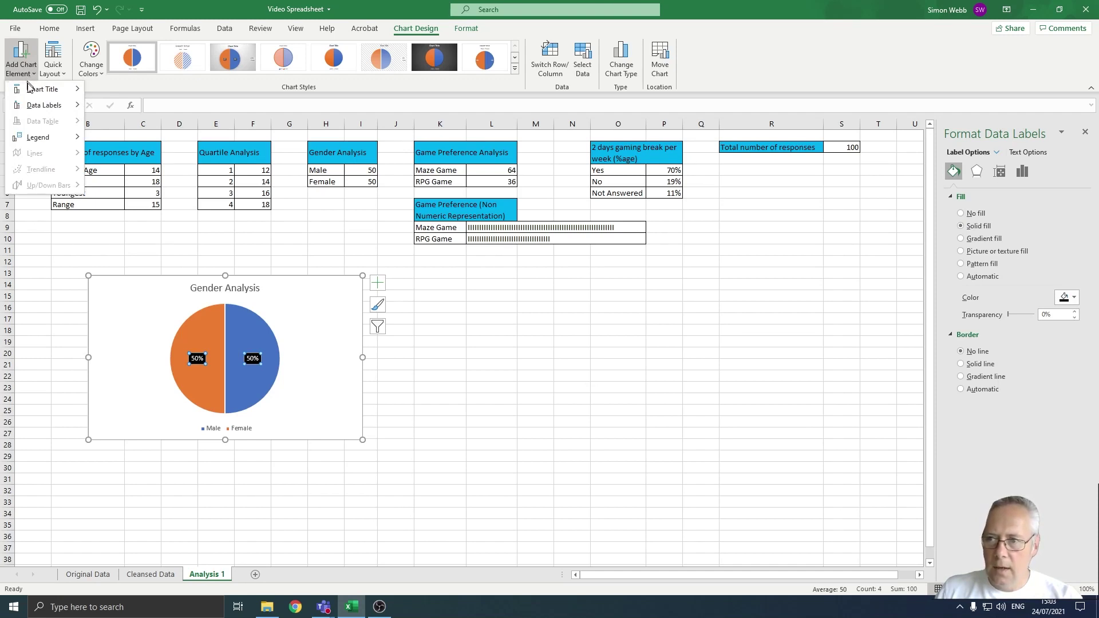
# - Move the Male/Female legend to the right of the pie and deselect the chart
pyautogui.moveTo(44, 139)
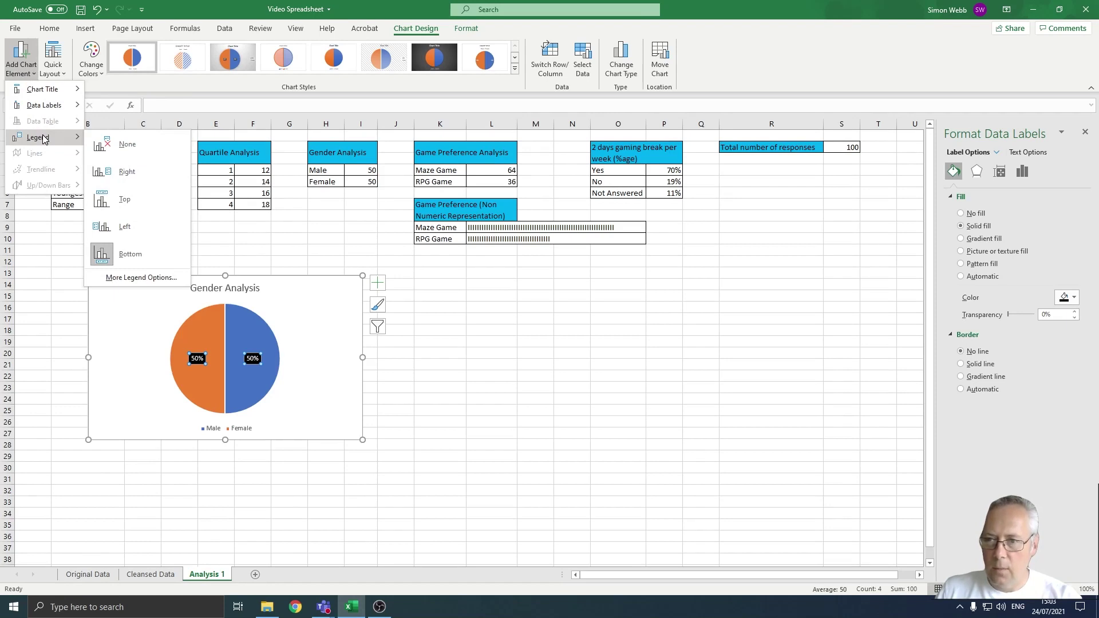
pyautogui.click(131, 178)
pyautogui.click(479, 413)
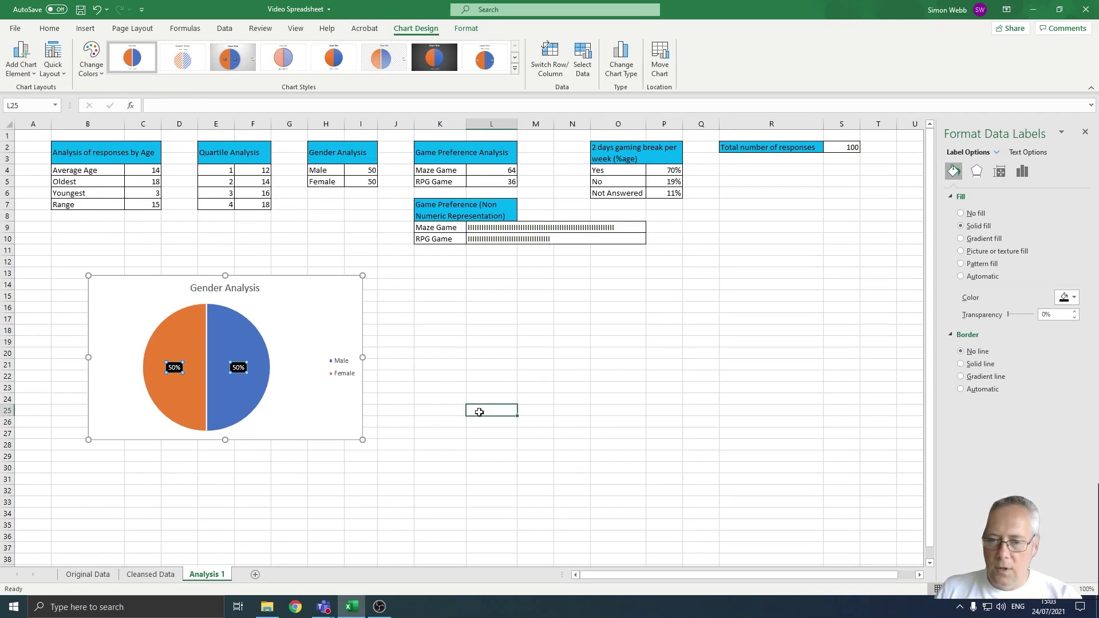